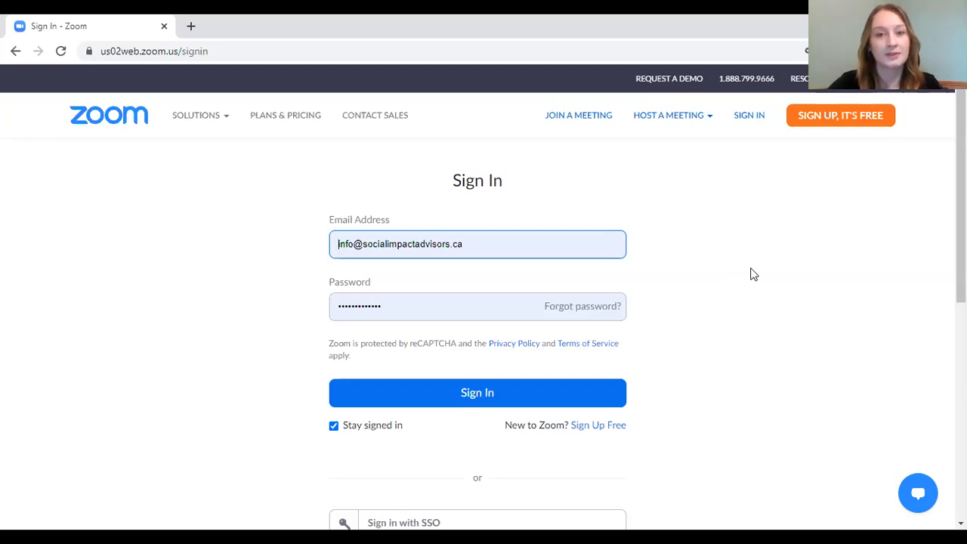
Sign in with the prefilled account credentials and open the form for scheduling a new meeting
{"action": "left_click", "coordinate": [456, 393]}
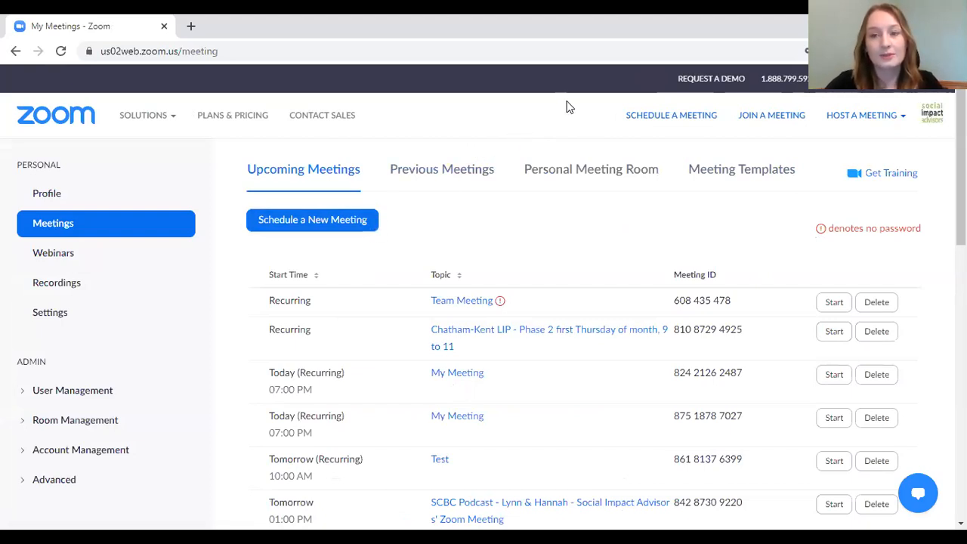
{"action": "left_click", "coordinate": [665, 119]}
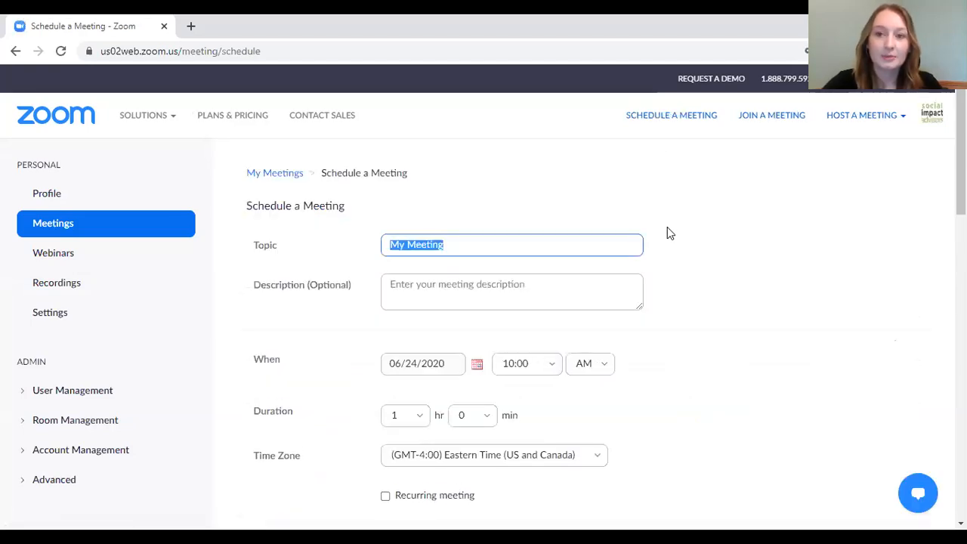
Keep the topic My Meeting and set the meeting date to 06/25/2020
{"action": "scroll", "coordinate": [668, 228], "scroll_direction": "down", "scroll_amount": 1}
{"action": "left_click", "coordinate": [519, 173]}
{"action": "scroll", "coordinate": [520, 173], "scroll_direction": "down", "scroll_amount": 1}
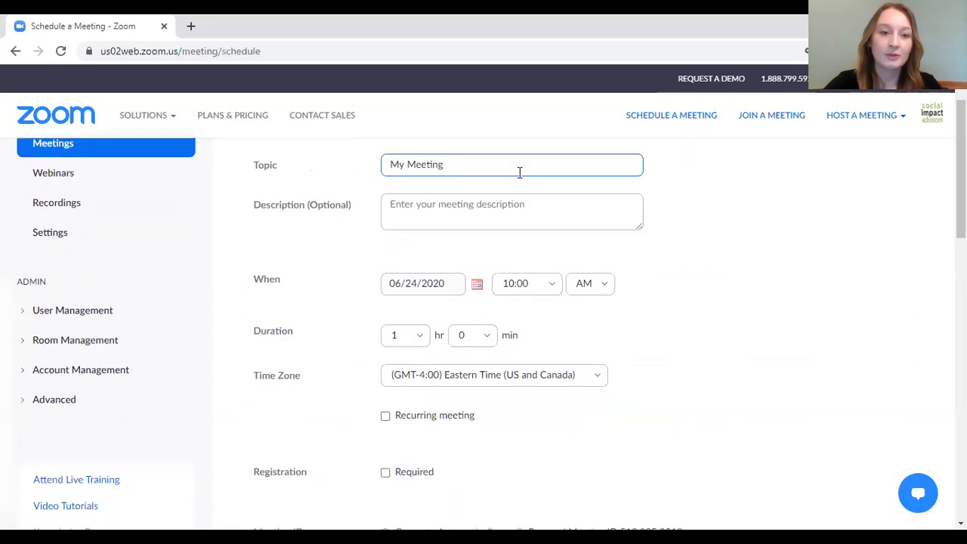
{"action": "left_click", "coordinate": [478, 227]}
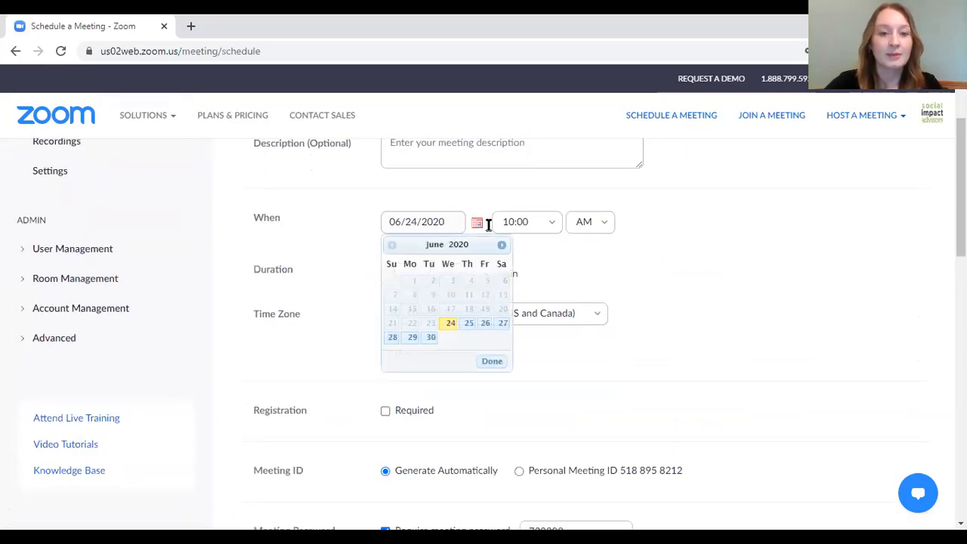
{"action": "left_click", "coordinate": [469, 324]}
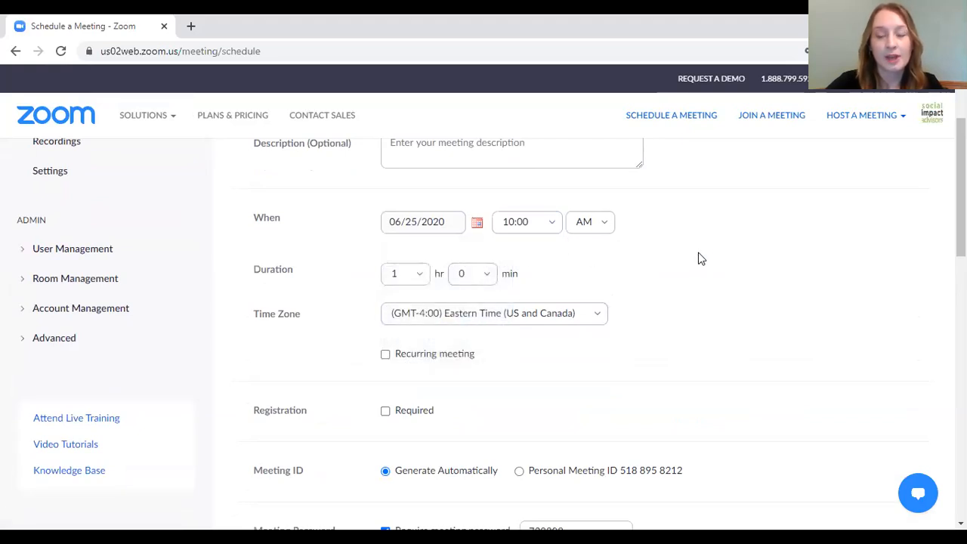
Make the meeting recurring with a Weekly recurrence that repeats every 2 weeks
{"action": "scroll", "coordinate": [705, 250], "scroll_direction": "down", "scroll_amount": 1}
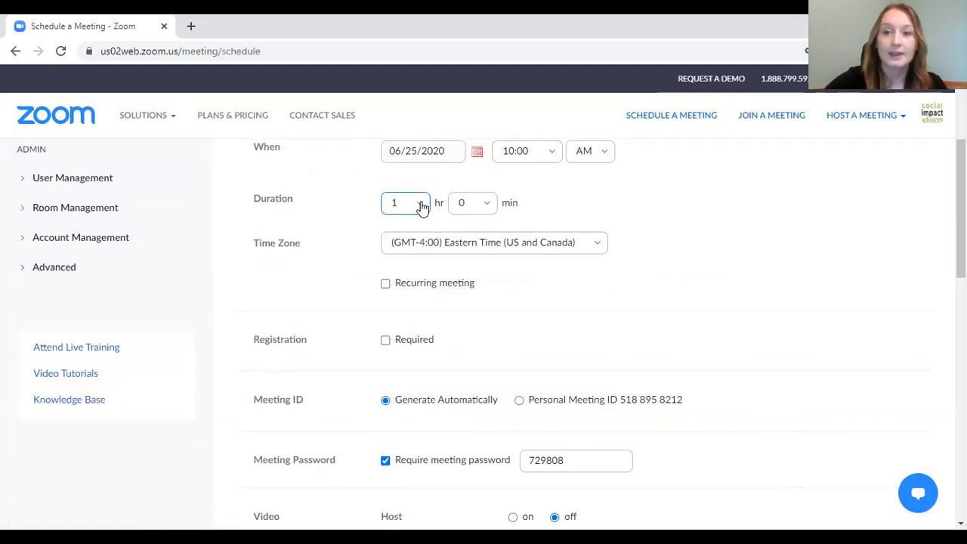
{"action": "left_click", "coordinate": [384, 284]}
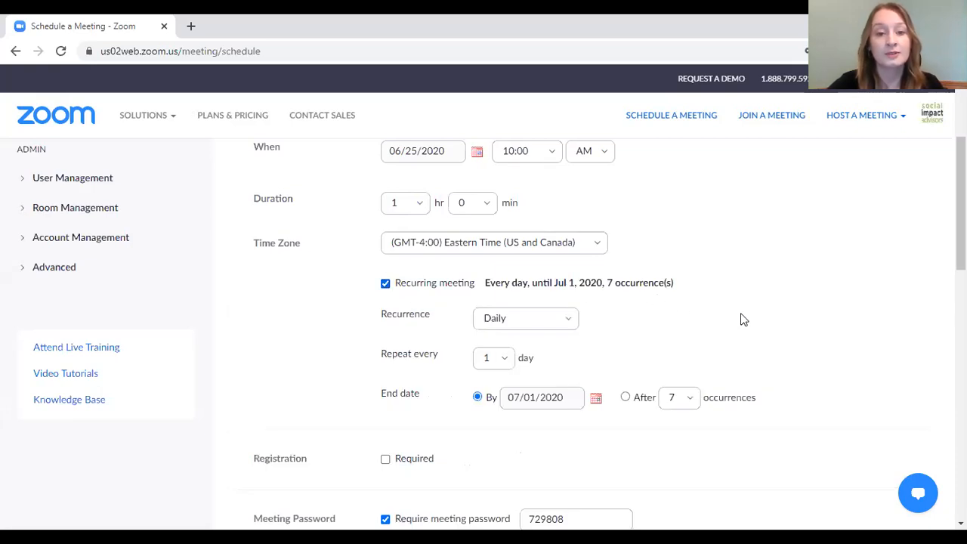
{"action": "scroll", "coordinate": [741, 317], "scroll_direction": "down", "scroll_amount": 2}
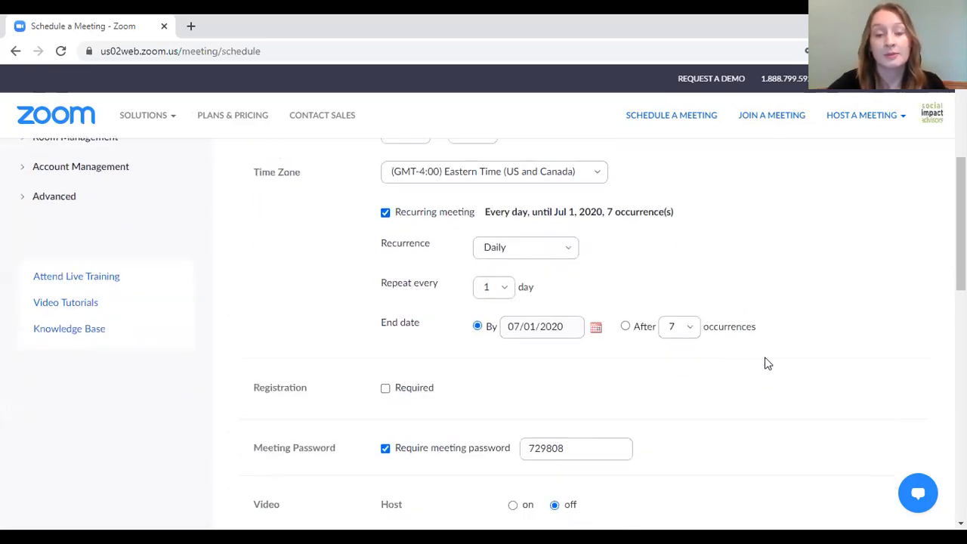
{"action": "left_click", "coordinate": [570, 257]}
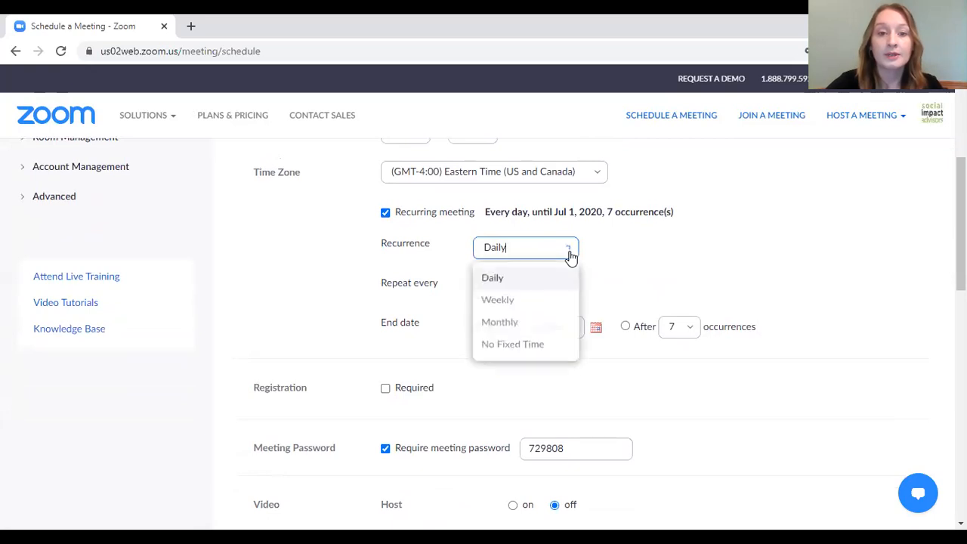
{"action": "left_click", "coordinate": [512, 302]}
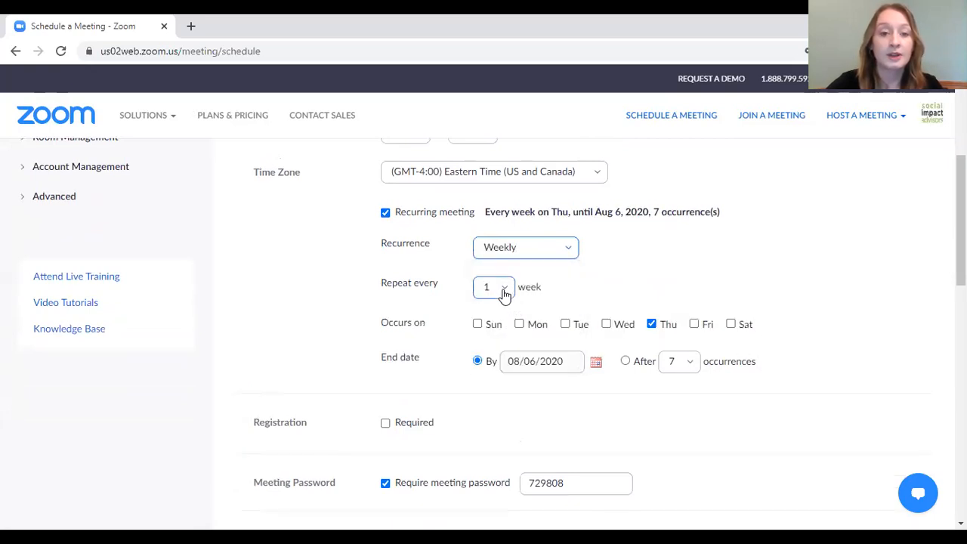
{"action": "left_click", "coordinate": [505, 295]}
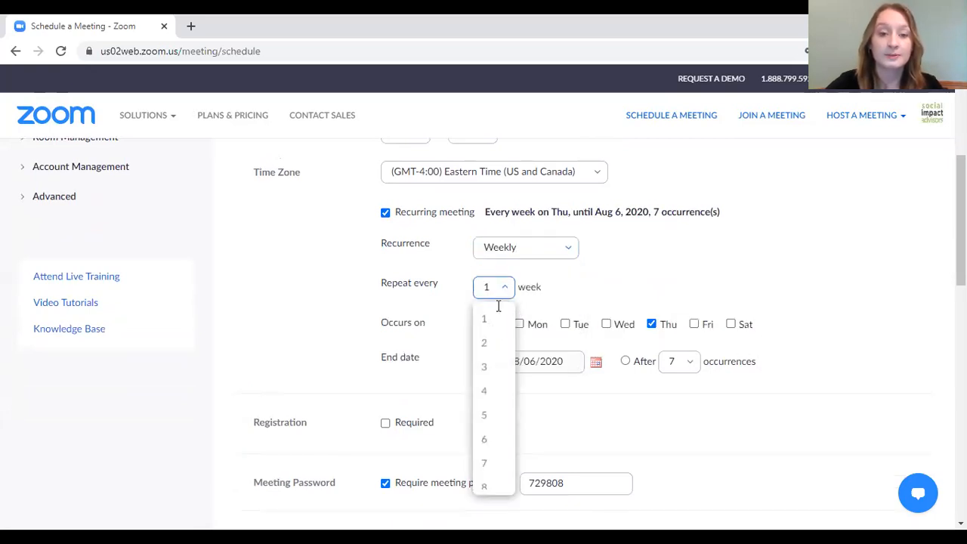
{"action": "left_click", "coordinate": [484, 346]}
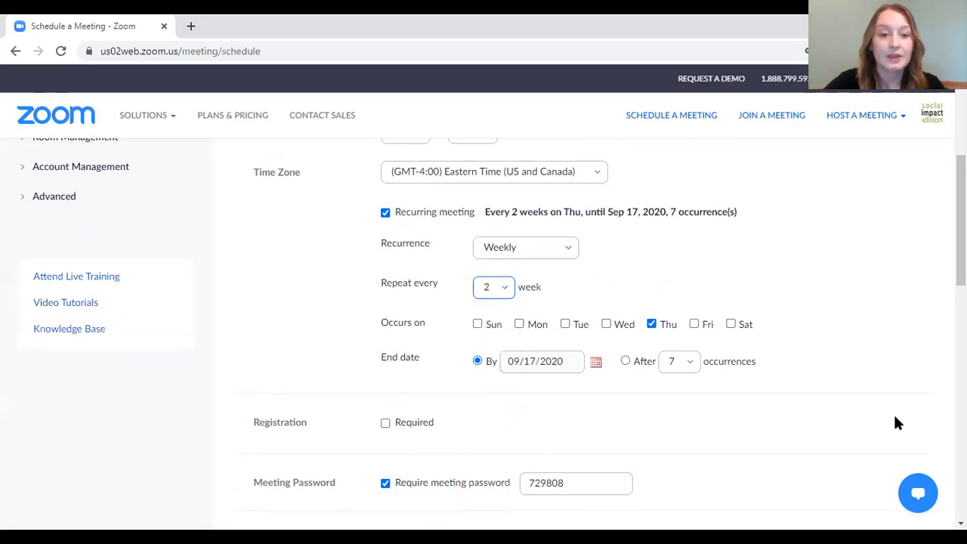
Remove United States of America from the meeting's global dial-in countries, keeping only Canada, and save the selection
{"action": "scroll", "coordinate": [893, 413], "scroll_direction": "down", "scroll_amount": 1}
{"action": "scroll", "coordinate": [726, 346], "scroll_direction": "down", "scroll_amount": 1}
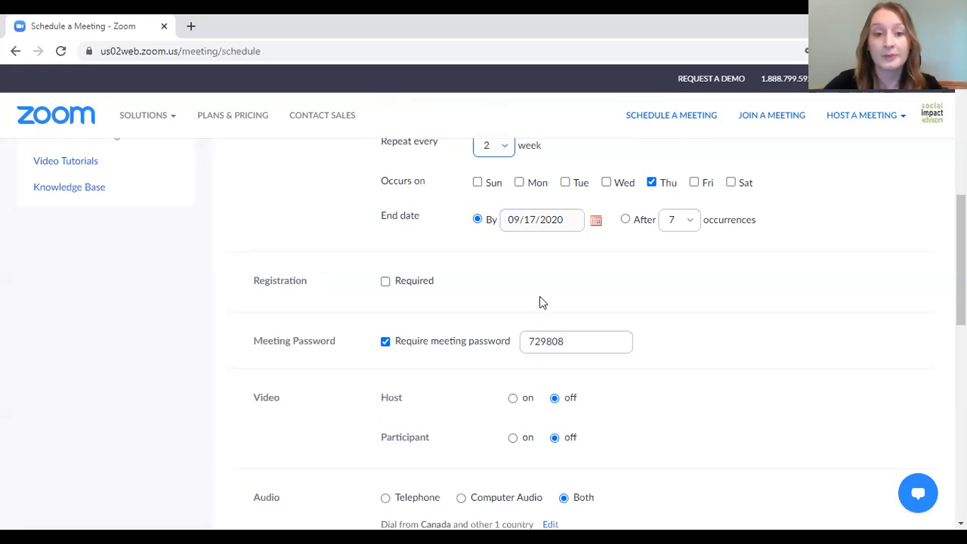
{"action": "scroll", "coordinate": [541, 301], "scroll_direction": "down", "scroll_amount": 2}
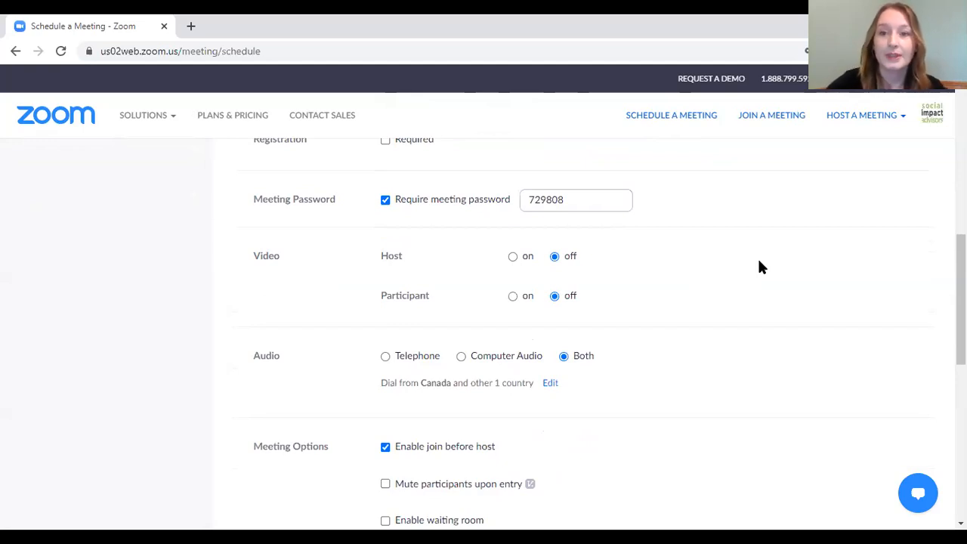
{"action": "scroll", "coordinate": [763, 269], "scroll_direction": "down", "scroll_amount": 1}
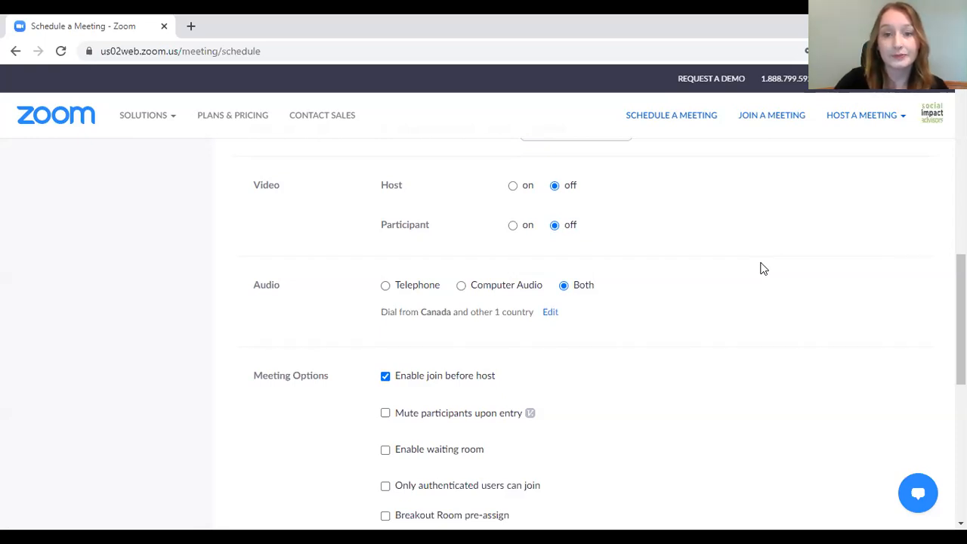
{"action": "scroll", "coordinate": [763, 269], "scroll_direction": "down", "scroll_amount": 1}
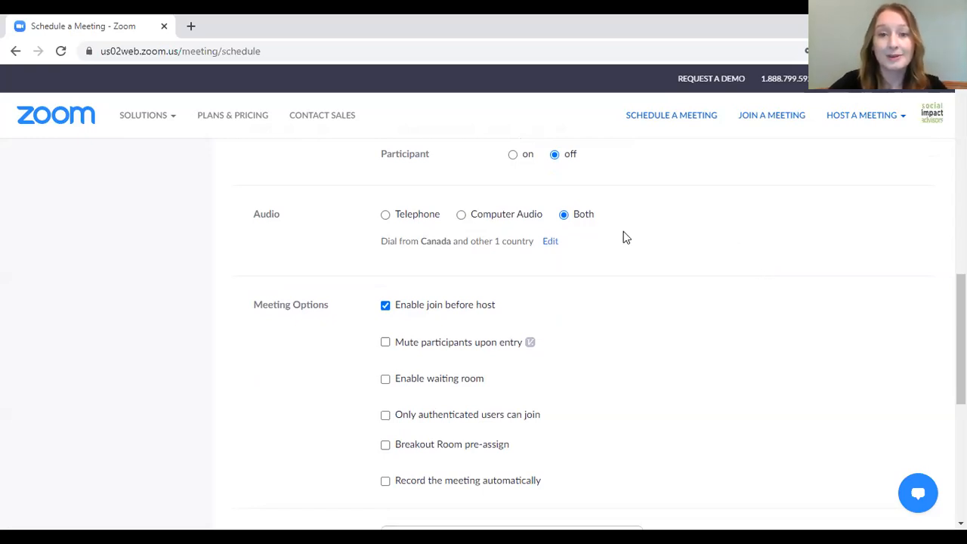
{"action": "left_click", "coordinate": [551, 242]}
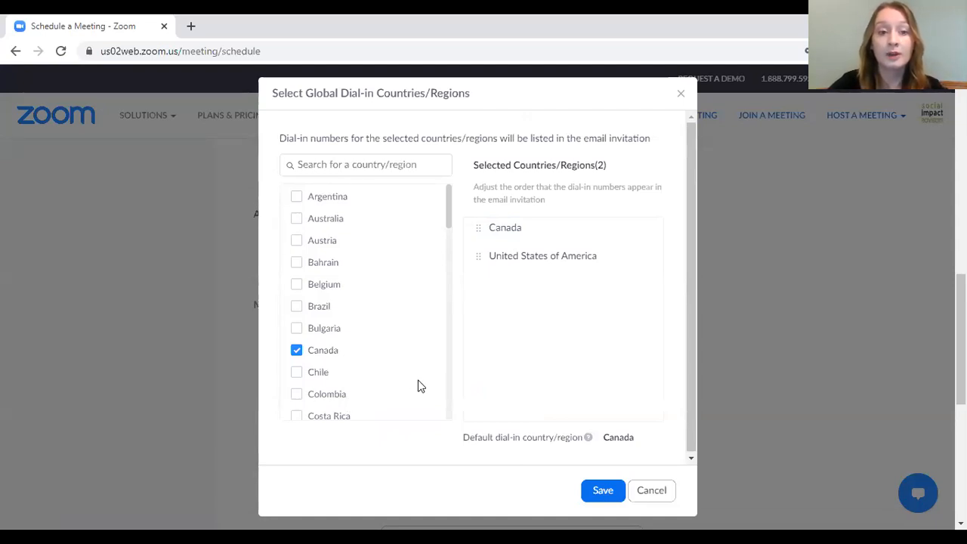
{"action": "mouse_move", "coordinate": [654, 261]}
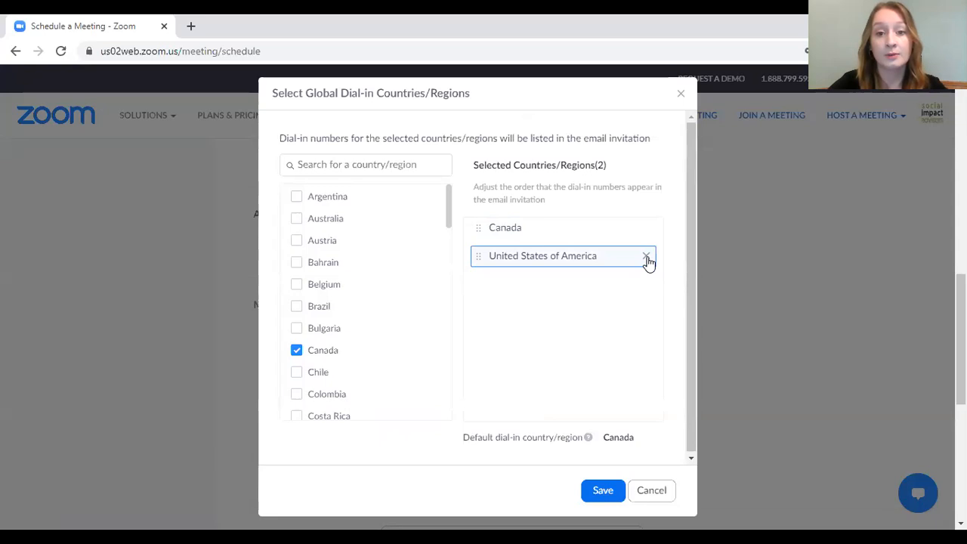
{"action": "left_click", "coordinate": [647, 257]}
{"action": "left_click", "coordinate": [597, 494]}
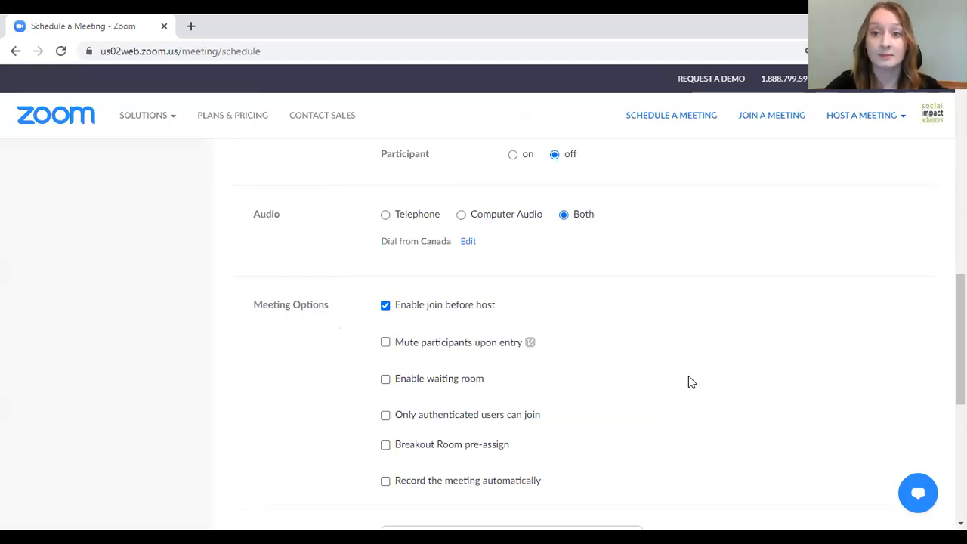
Enable muting participants upon entry in the meeting options and save the scheduled meeting
{"action": "scroll", "coordinate": [689, 377], "scroll_direction": "down", "scroll_amount": 2}
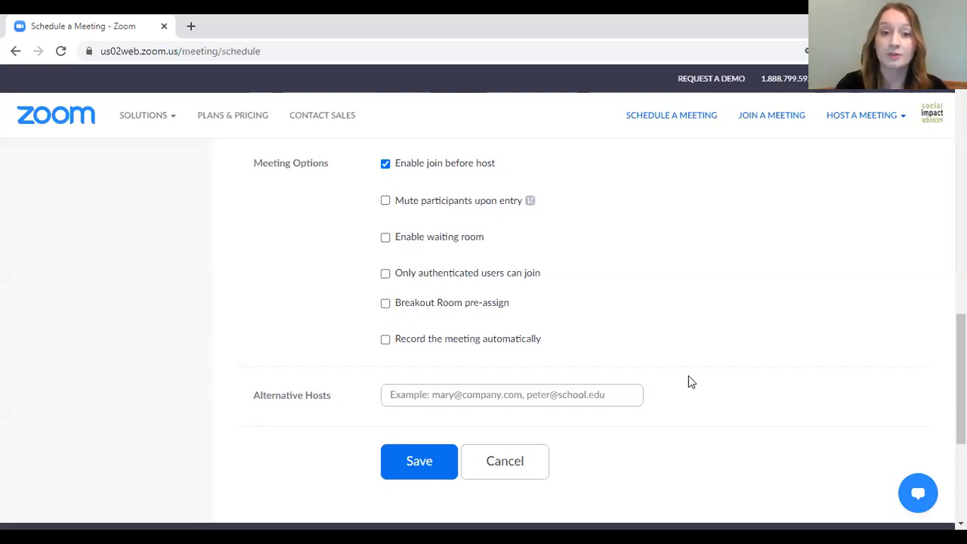
{"action": "left_click", "coordinate": [386, 201]}
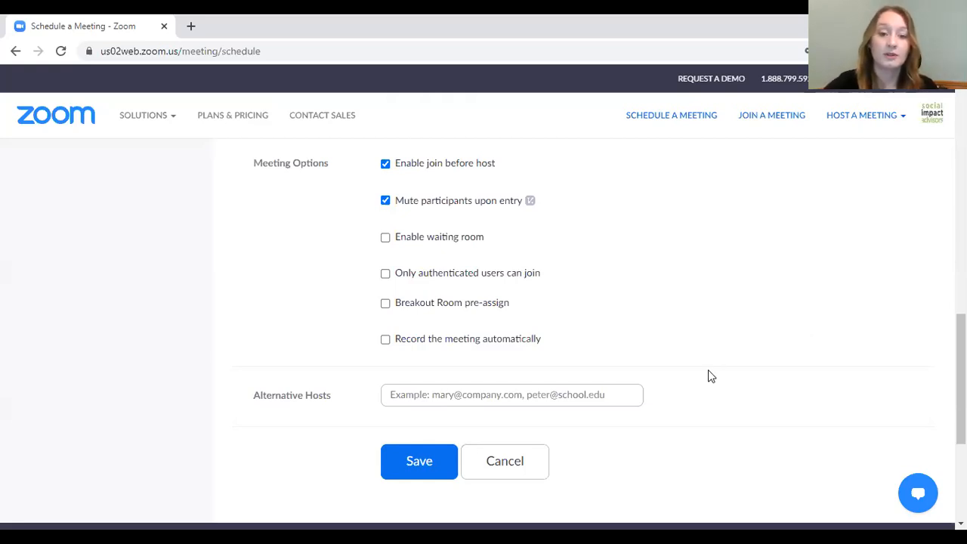
{"action": "left_click", "coordinate": [436, 468]}
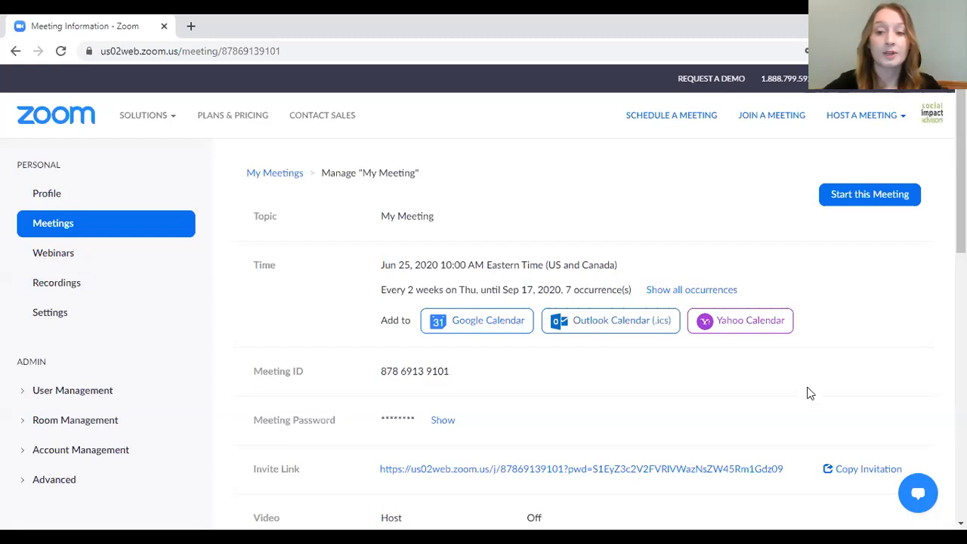
Open the saved meeting's invitation text, review the list of occurrence dates, and copy the full invitation
{"action": "scroll", "coordinate": [836, 393], "scroll_direction": "down", "scroll_amount": 1}
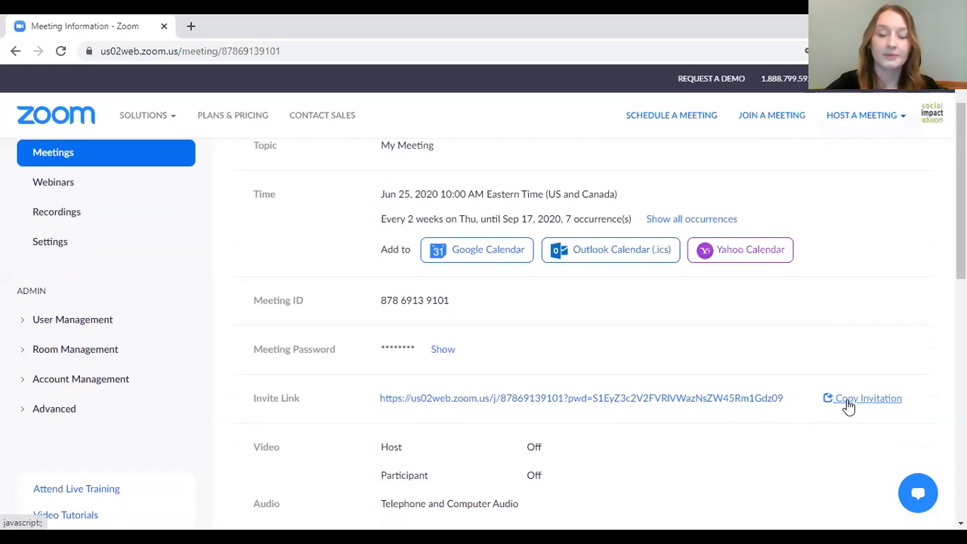
{"action": "left_click", "coordinate": [847, 400]}
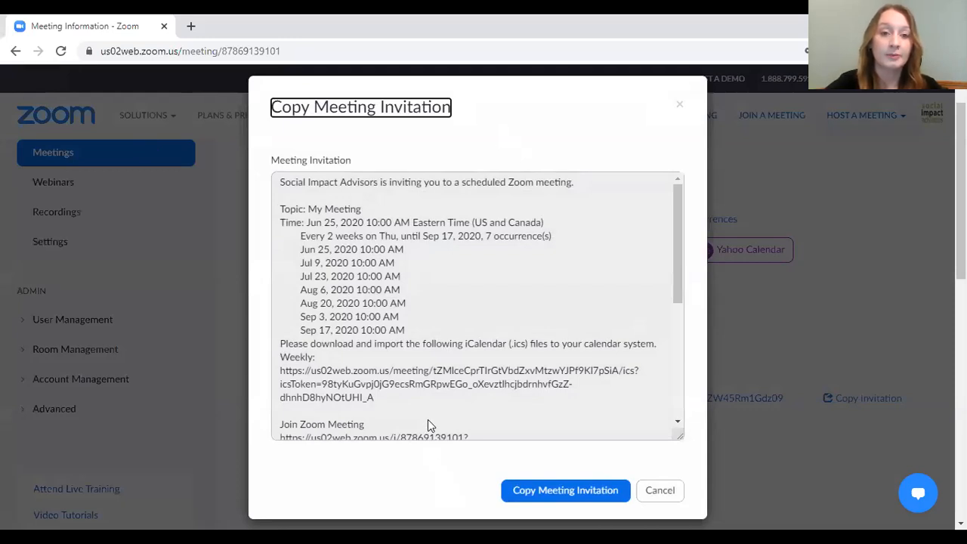
{"action": "left_click_drag", "start_coordinate": [295, 234], "coordinate": [423, 330]}
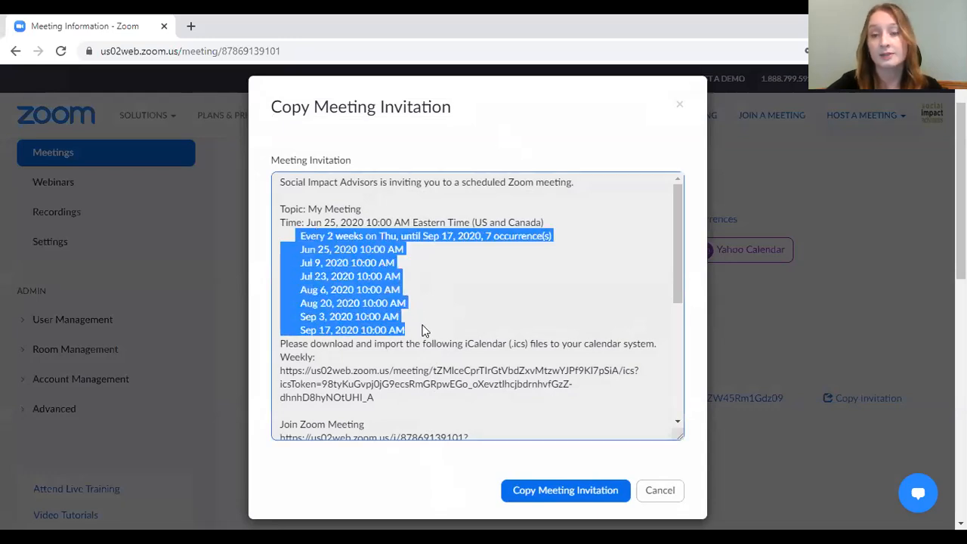
{"action": "left_click", "coordinate": [424, 327]}
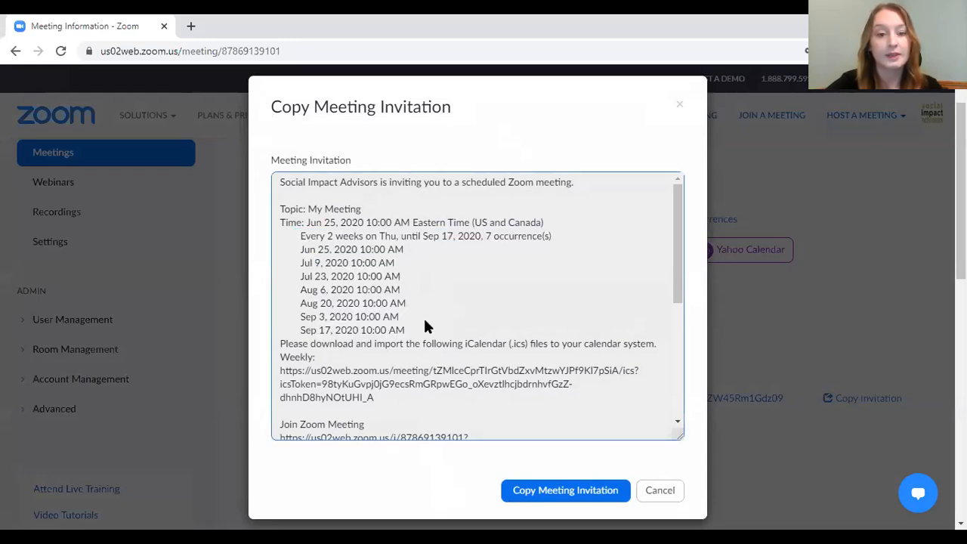
{"action": "scroll", "coordinate": [417, 318], "scroll_direction": "down", "scroll_amount": 1}
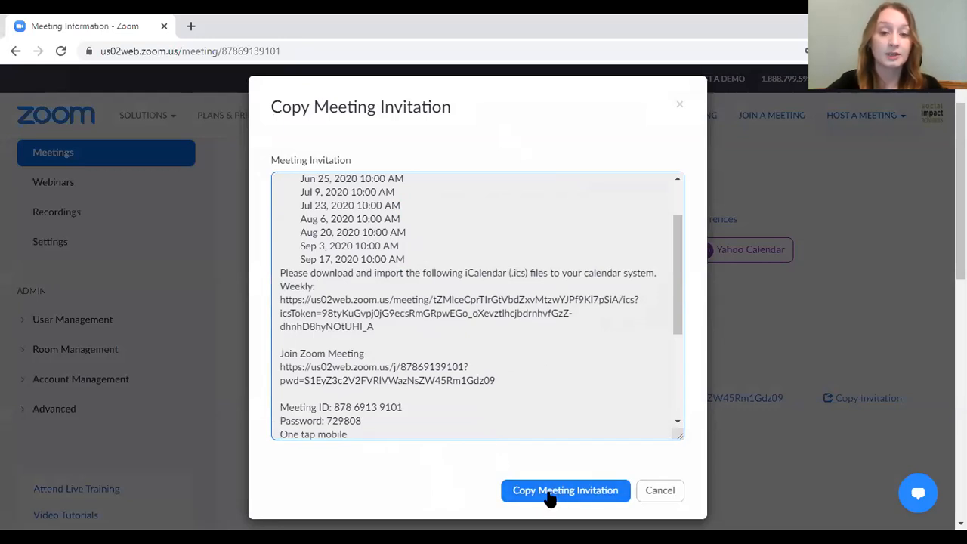
{"action": "left_click", "coordinate": [541, 498]}
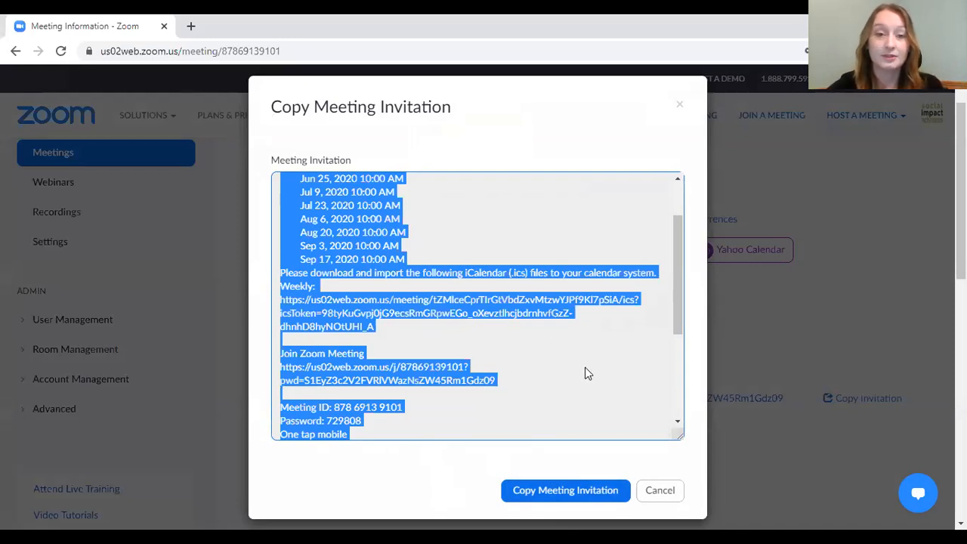
{"action": "left_click", "coordinate": [549, 84]}
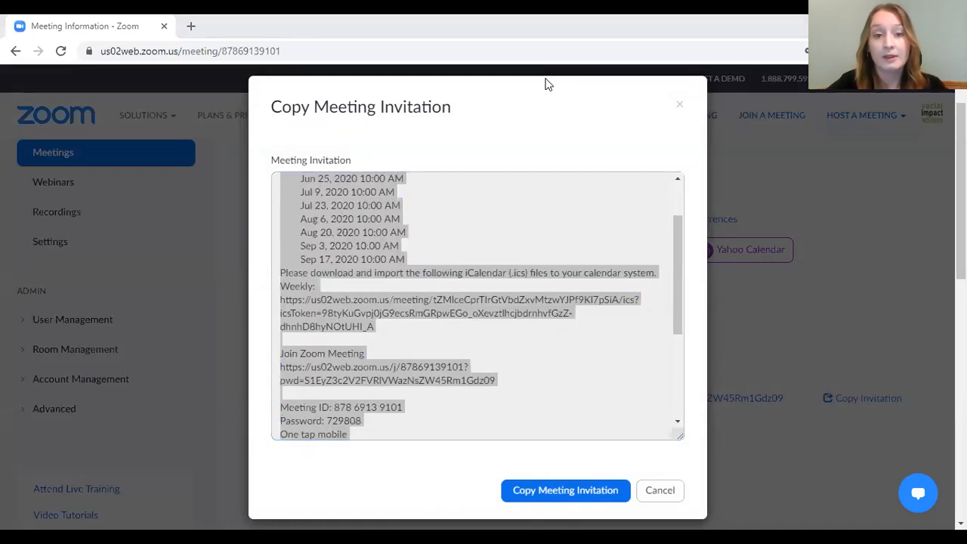